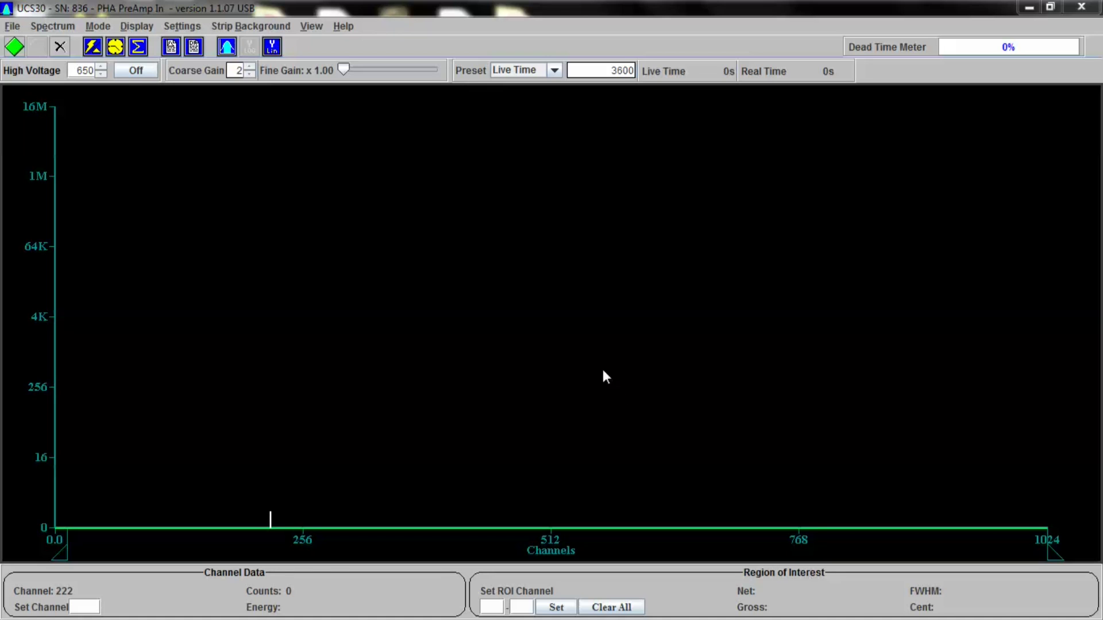
{"action": "left_click", "coordinate": [185, 32]}
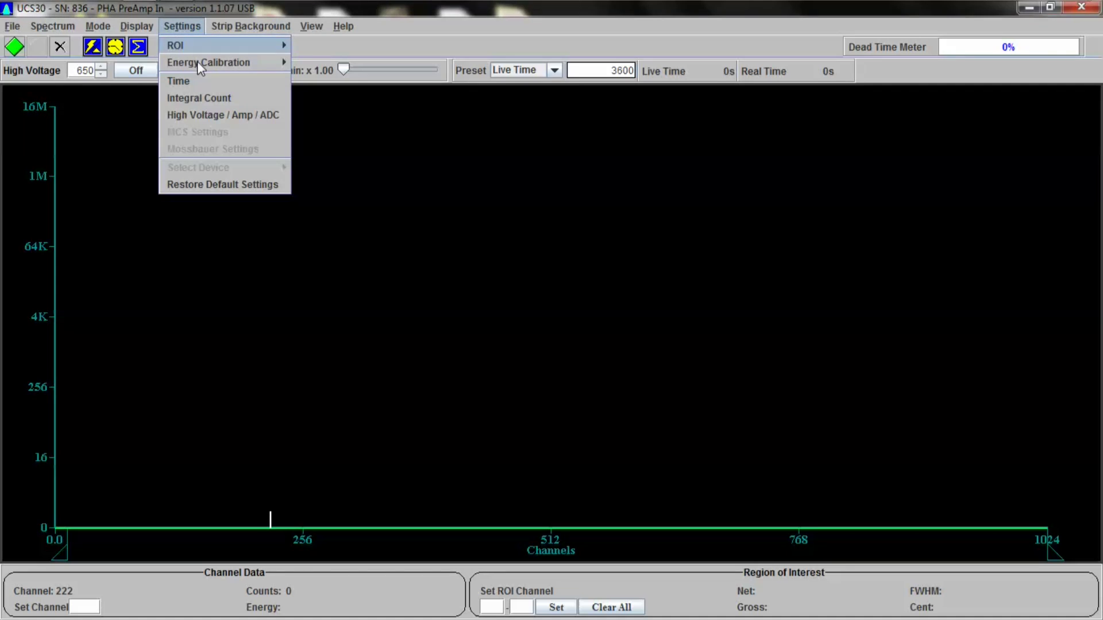
{"action": "left_click", "coordinate": [205, 113]}
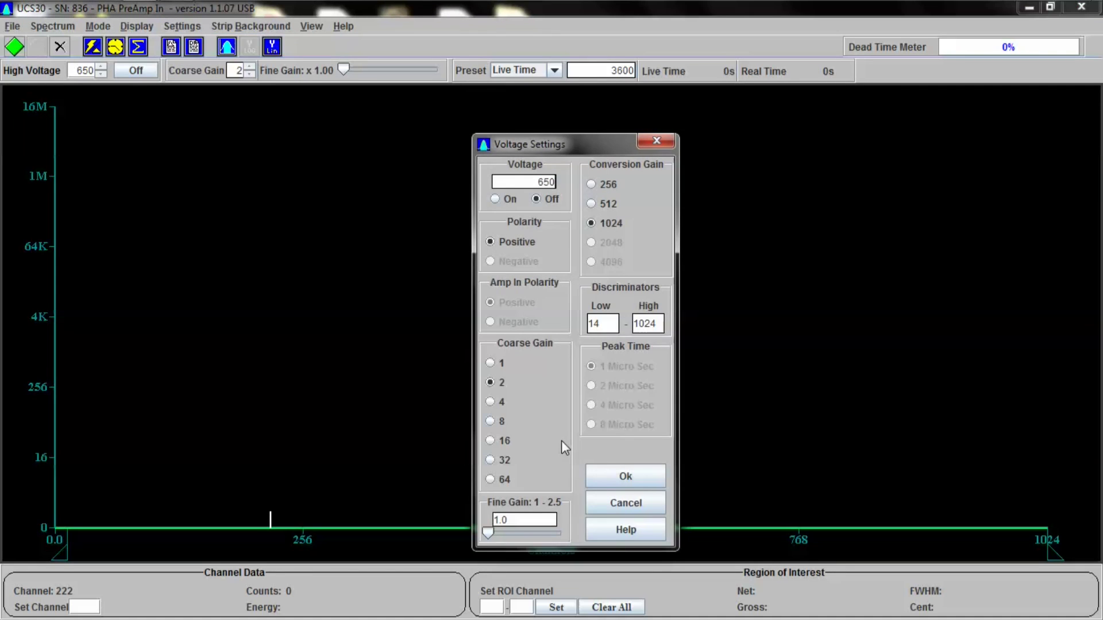
{"action": "left_click", "coordinate": [648, 495]}
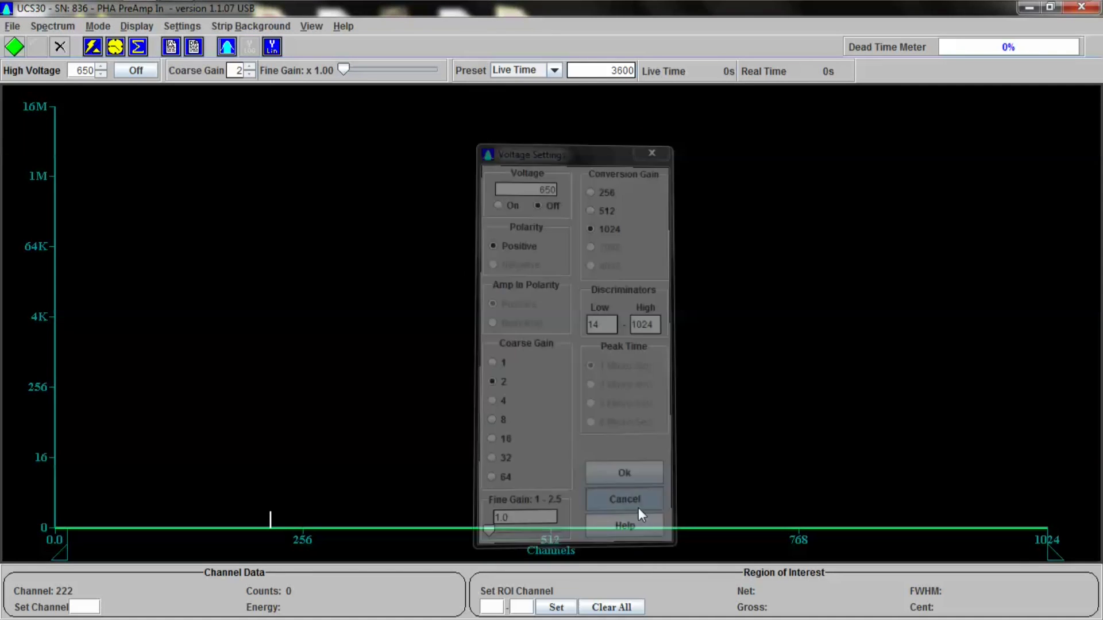
{"action": "mouse_move", "coordinate": [201, 6]}
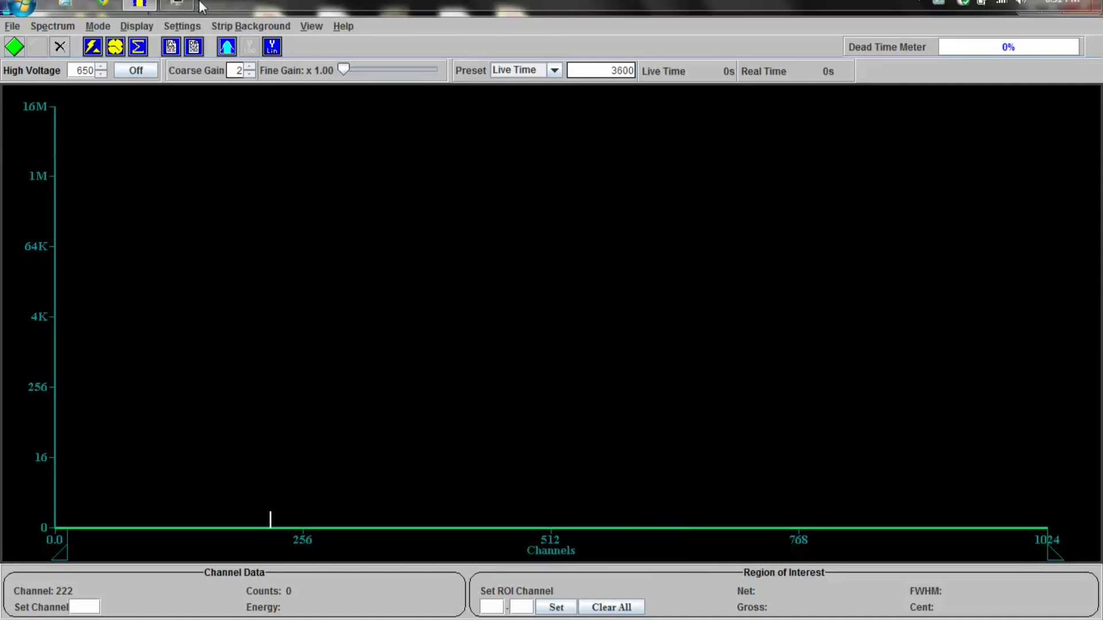
{"action": "left_click", "coordinate": [169, 26]}
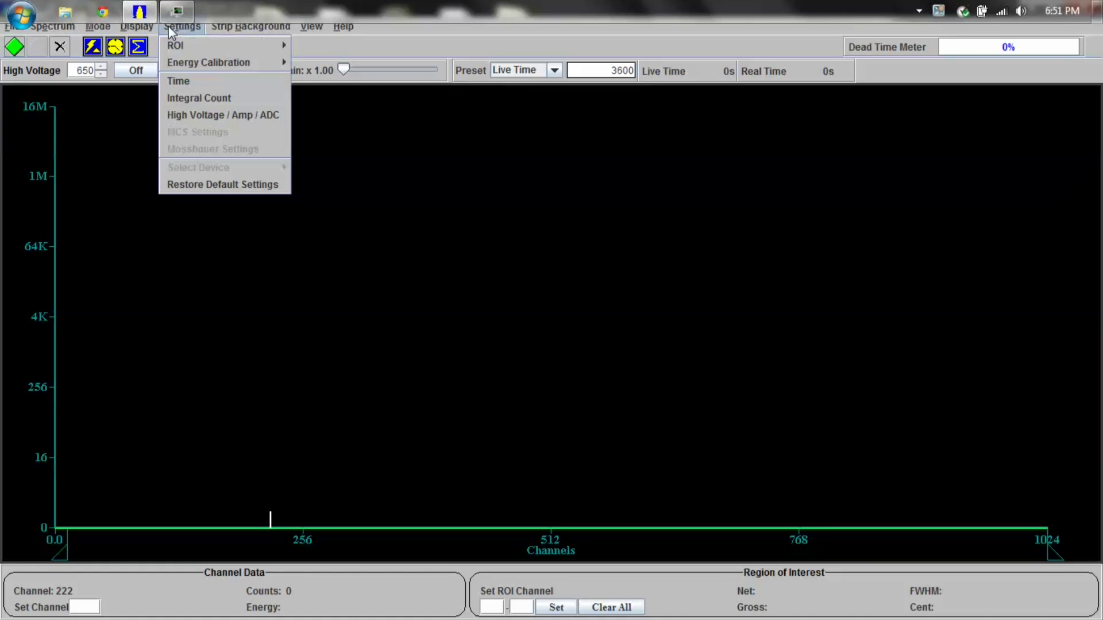
{"action": "left_click", "coordinate": [191, 84]}
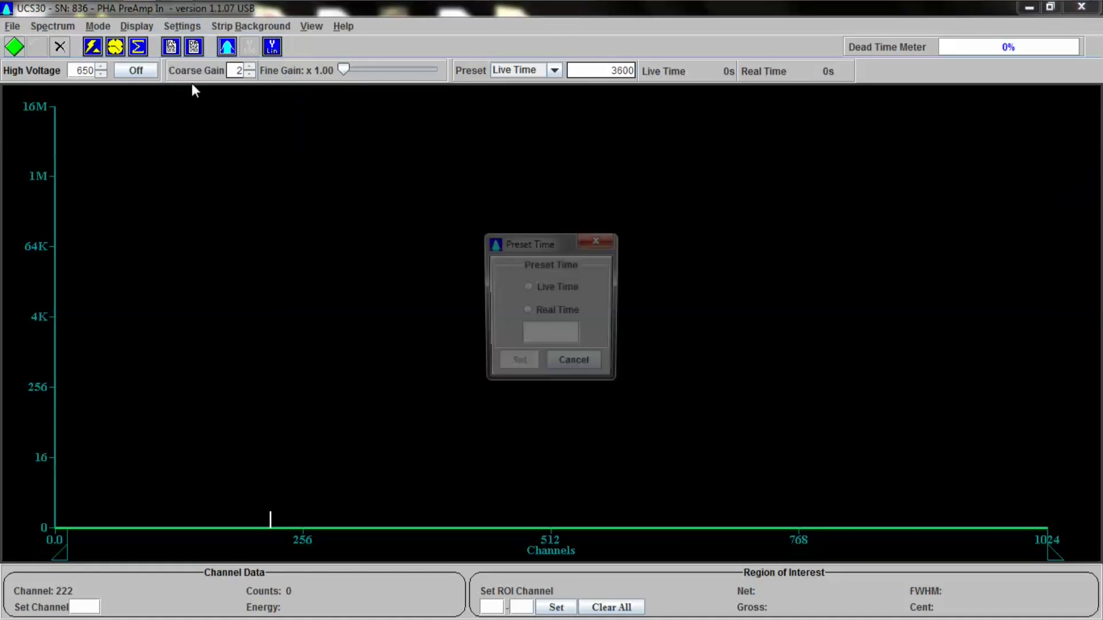
{"action": "left_click", "coordinate": [560, 288]}
{"action": "left_click", "coordinate": [595, 370]}
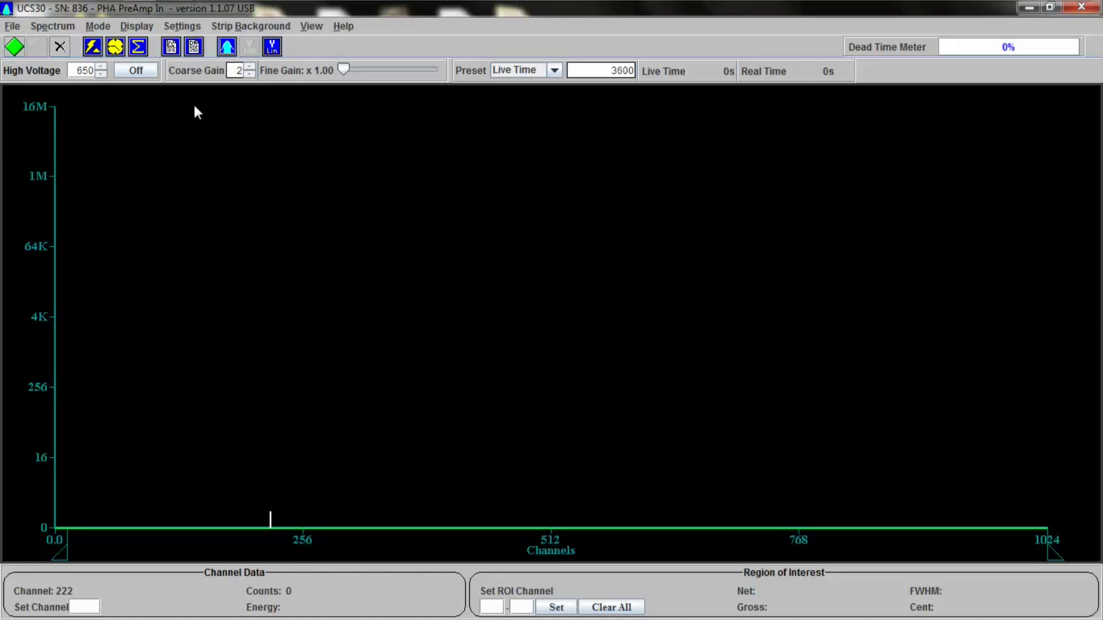
{"action": "left_click", "coordinate": [129, 71]}
- Start the 3600 s acquisition, then mark a region of interest over the peak near channel 40
{"action": "left_click", "coordinate": [14, 46]}
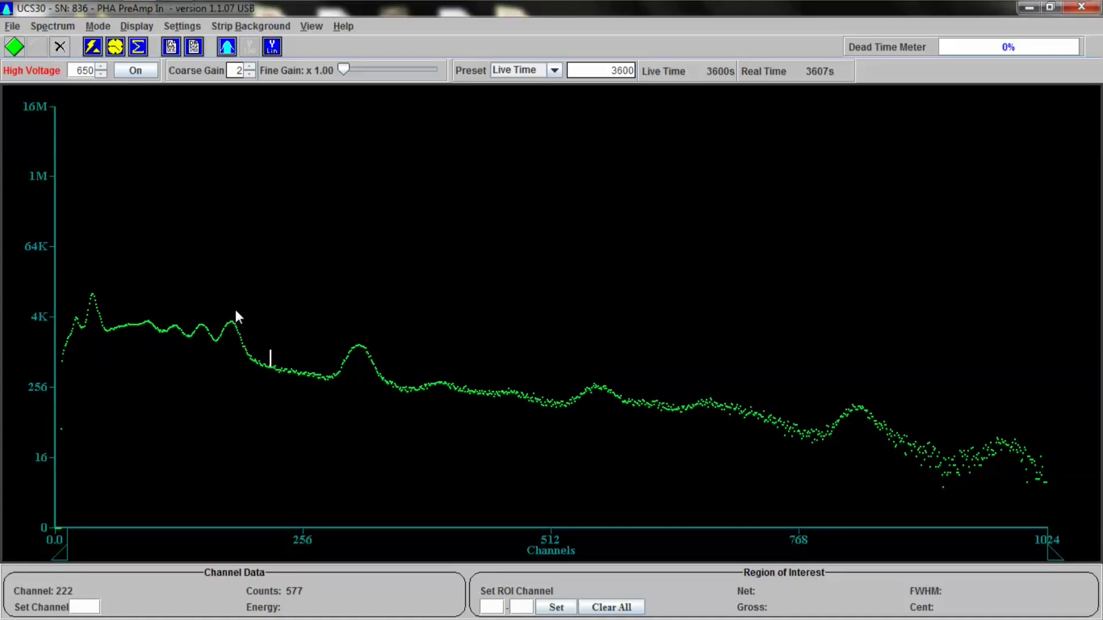
{"action": "left_click_drag", "start_coordinate": [82, 329], "coordinate": [107, 337]}
- Mark the green region over the channel-300 peak and switch the plot to a linear count scale
{"action": "left_click_drag", "start_coordinate": [329, 388], "coordinate": [393, 404]}
{"action": "left_click", "coordinate": [708, 257]}
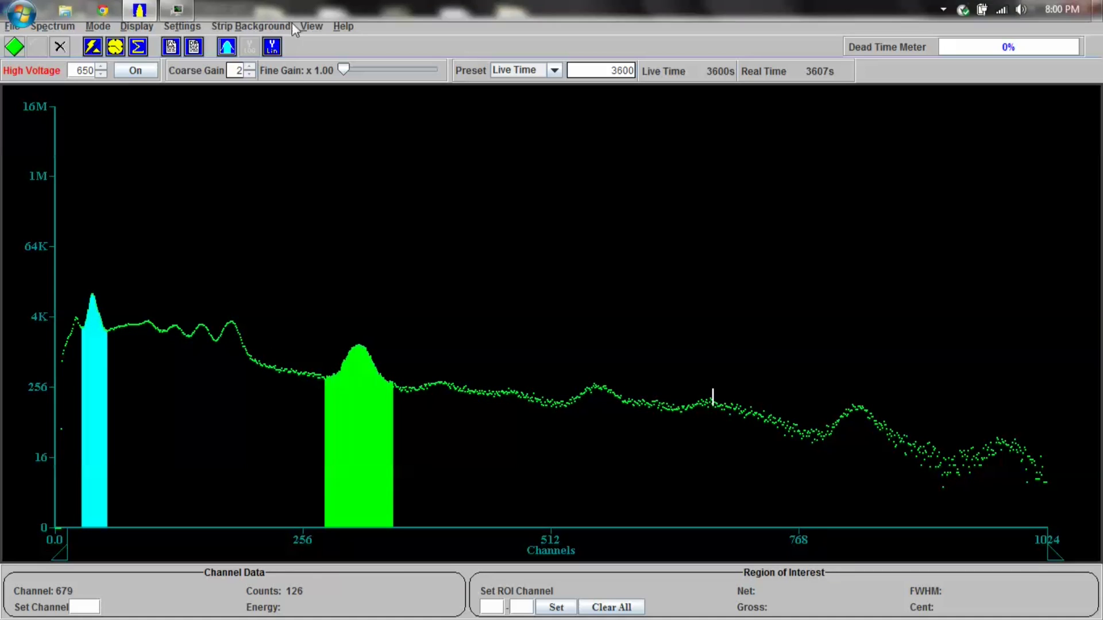
{"action": "left_click", "coordinate": [272, 47]}
{"action": "scroll", "coordinate": [461, 139], "scroll_direction": "up", "scroll_amount": 1}
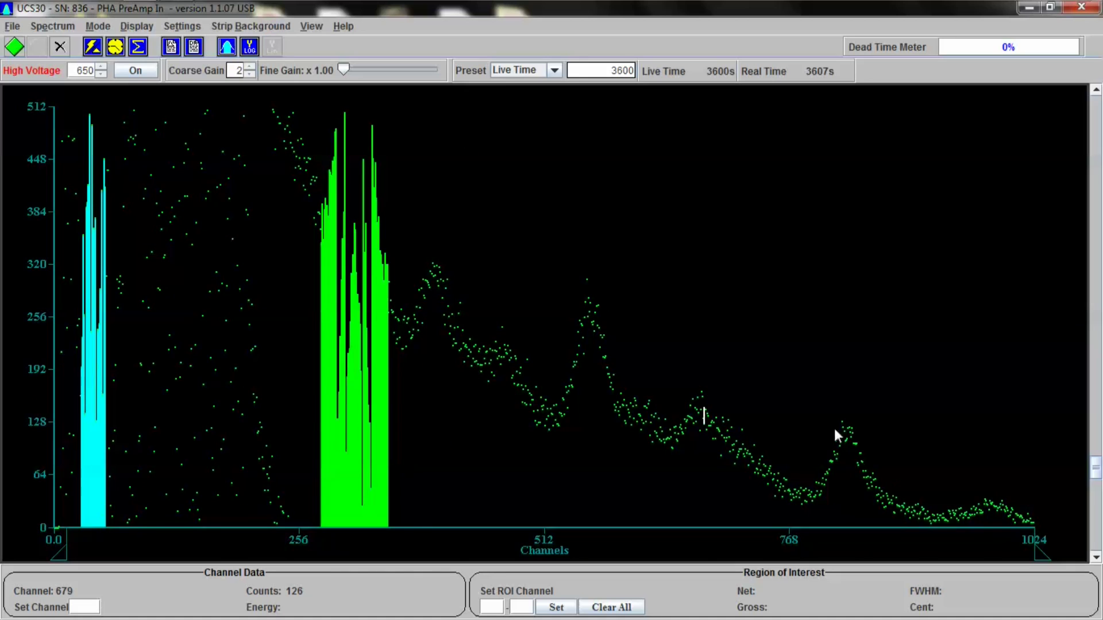
{"action": "left_click", "coordinate": [52, 26]}
{"action": "left_click", "coordinate": [72, 86]}
- Mark the red region over channels 644–713 and return the plot to a logarithmic scale
{"action": "key", "text": "Left"}
{"action": "key", "text": "Left"}
{"action": "key", "text": "Left"}
{"action": "key", "text": "Left"}
{"action": "key", "text": "Left"}
{"action": "key", "text": "Left"}
{"action": "key", "text": "Left"}
{"action": "key", "text": "Left"}
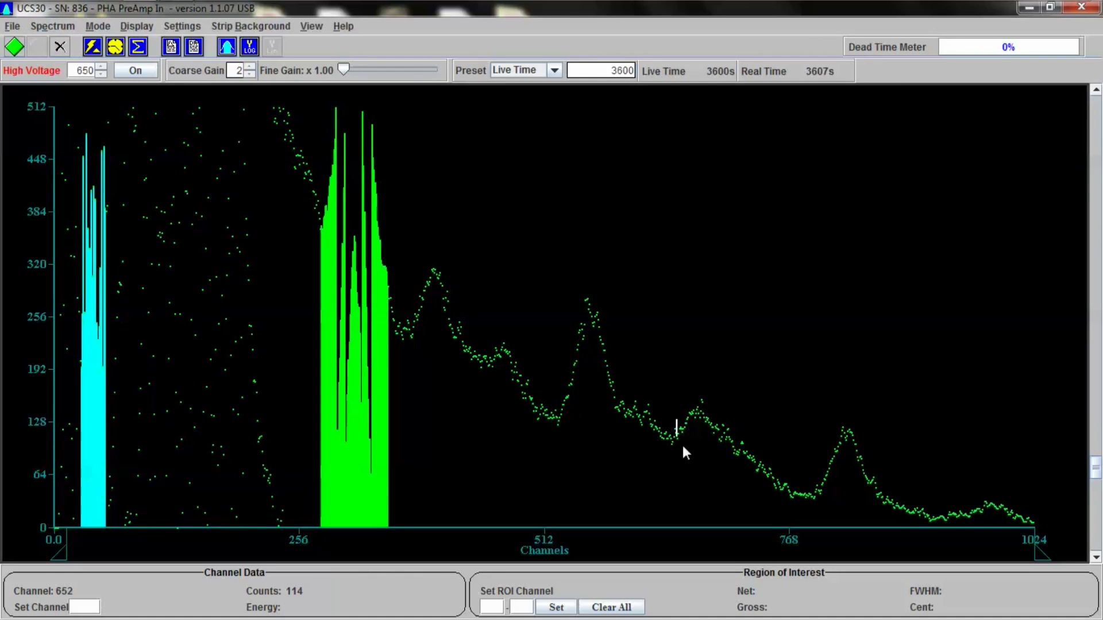
{"action": "left_click_drag", "start_coordinate": [671, 443], "coordinate": [738, 465]}
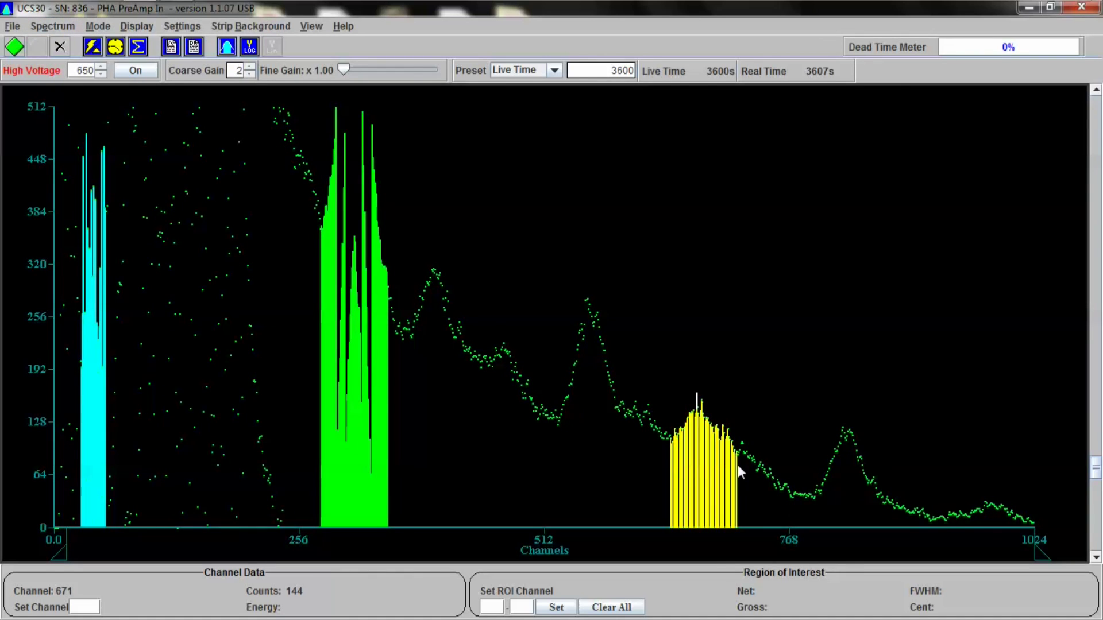
{"action": "scroll", "coordinate": [732, 419], "scroll_direction": "up", "scroll_amount": 5}
{"action": "left_click", "coordinate": [248, 46]}
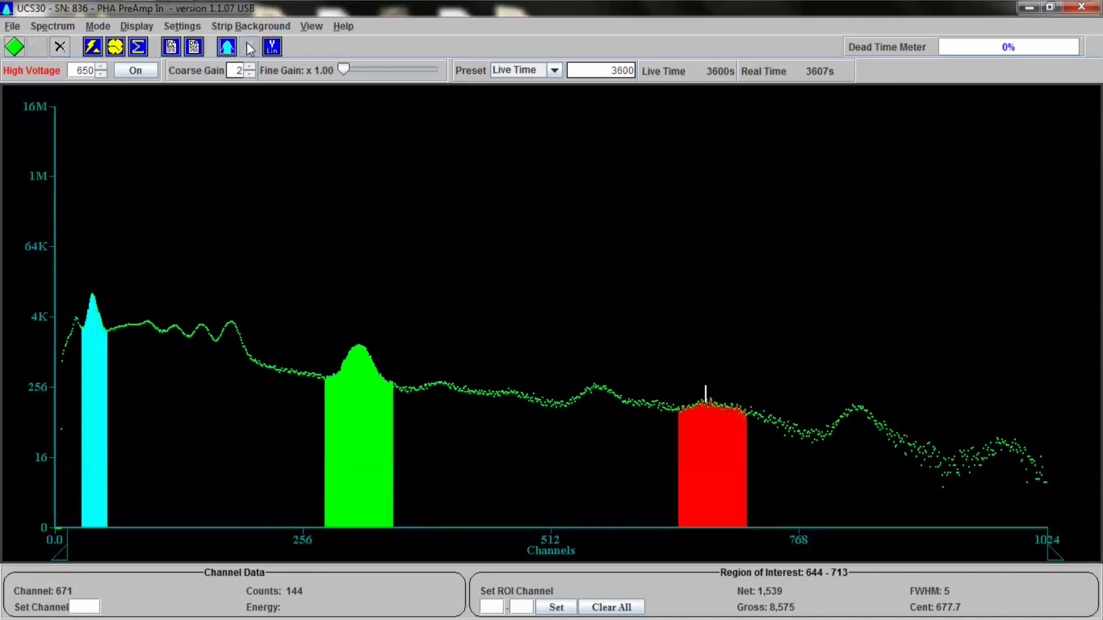
{"action": "left_click", "coordinate": [182, 26]}
- Set the energy calibration units to keV
{"action": "mouse_move", "coordinate": [217, 59]}
{"action": "left_click", "coordinate": [357, 78]}
{"action": "key", "text": "BackSpace"}
{"action": "key", "text": "BackSpace"}
{"action": "key", "text": "BackSpace"}
{"action": "key", "text": "BackSpace"}
{"action": "key", "text": "BackSpace"}
{"action": "key", "text": "BackSpace"}
{"action": "key", "text": "BackSpace"}
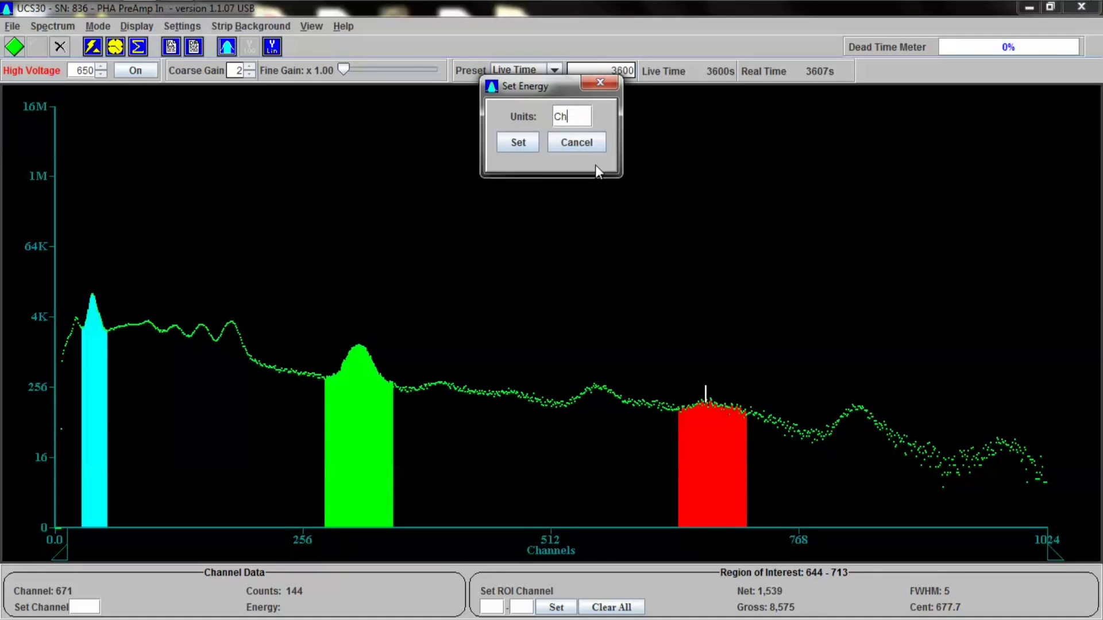
{"action": "type", "text": "keV"}
{"action": "left_click", "coordinate": [516, 142]}
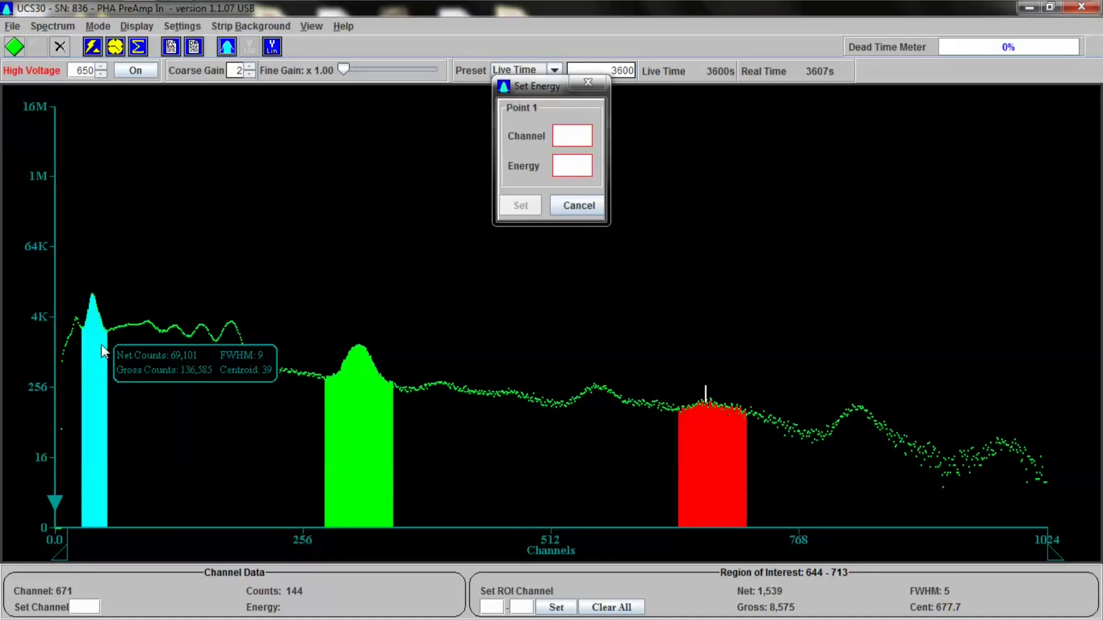
- Enter the first calibration point: channel 39 at 80 keV
{"action": "left_click", "coordinate": [571, 132]}
{"action": "type", "text": "39"}
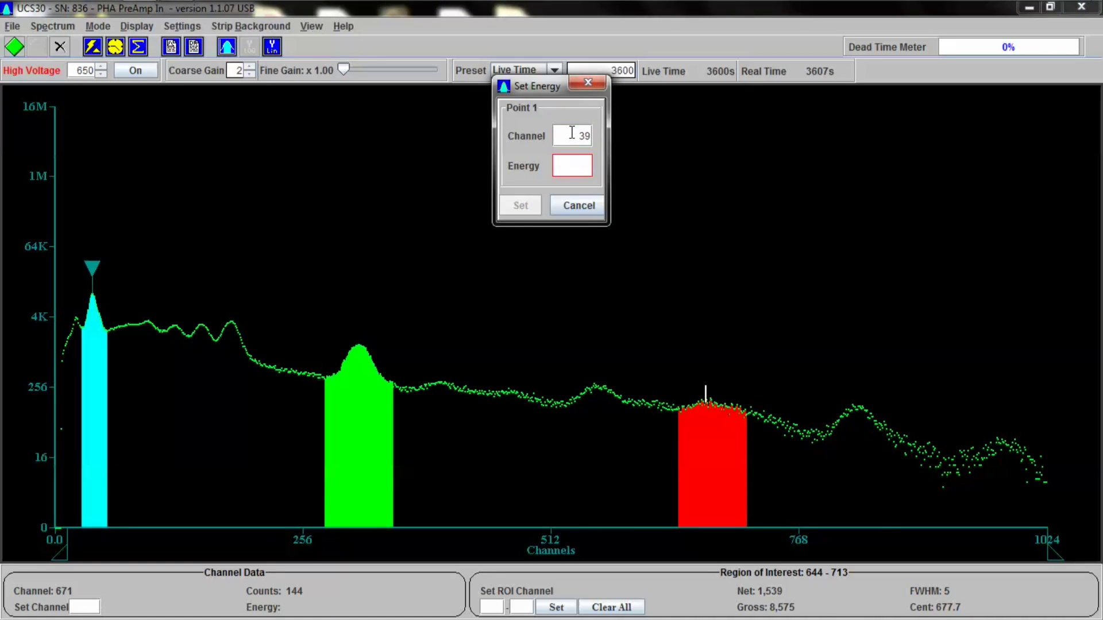
{"action": "key", "text": "Tab"}
{"action": "type", "text": "7"}
{"action": "left_click", "coordinate": [517, 204]}
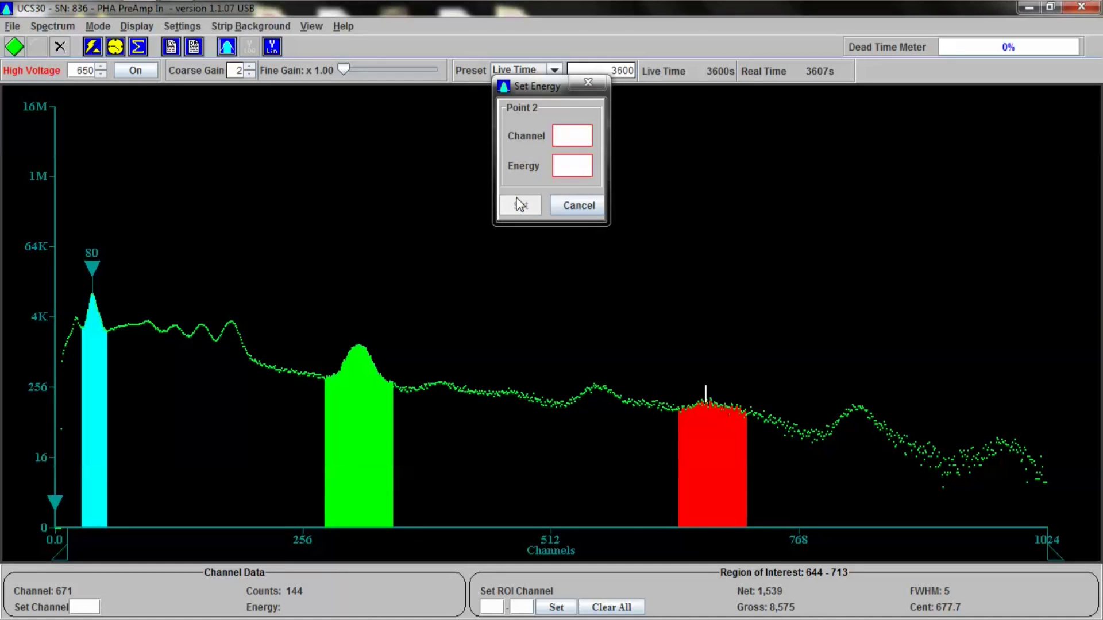
- Enter the second calibration point: channel 312 at 609 keV
{"action": "mouse_move", "coordinate": [361, 383]}
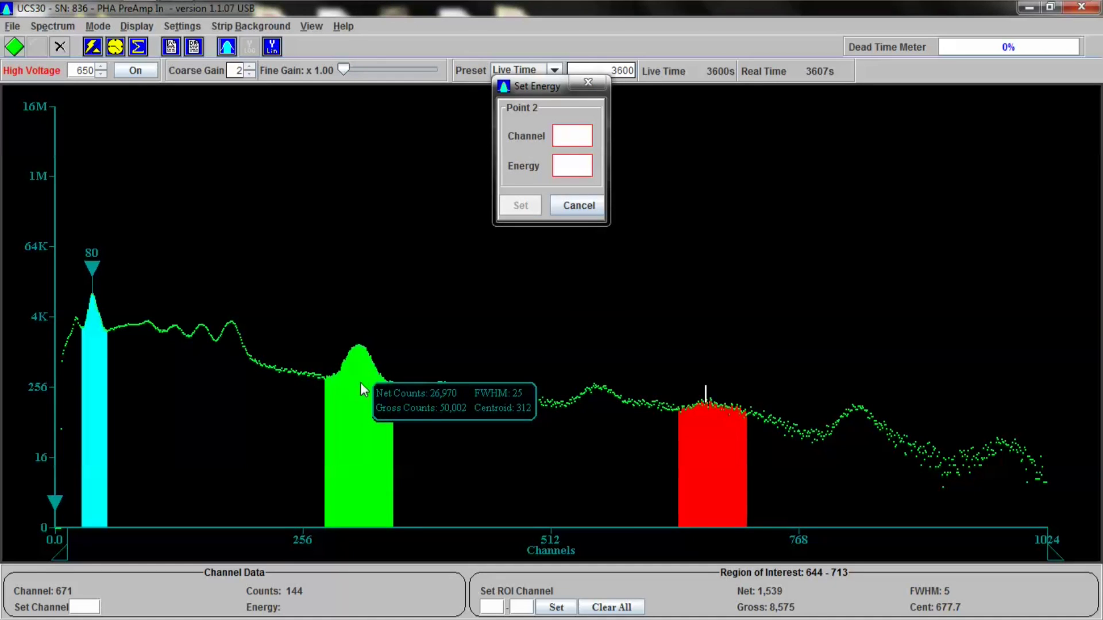
{"action": "left_click", "coordinate": [565, 135]}
{"action": "type", "text": "312"}
{"action": "key", "text": "Tab"}
{"action": "type", "text": "60"}
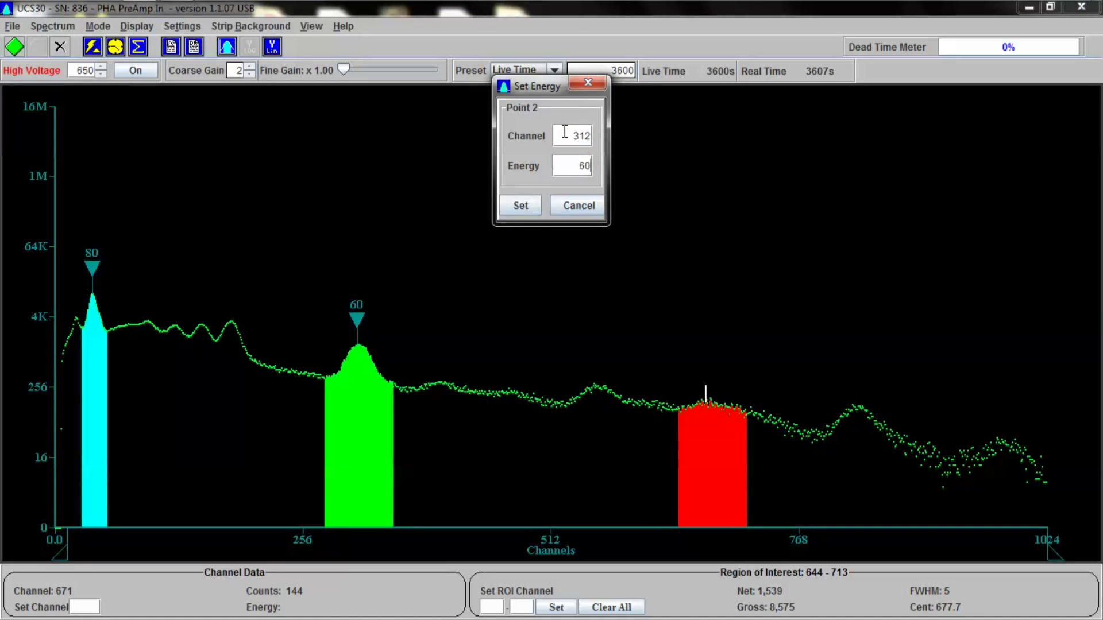
{"action": "type", "text": "9"}
{"action": "left_click", "coordinate": [525, 208]}
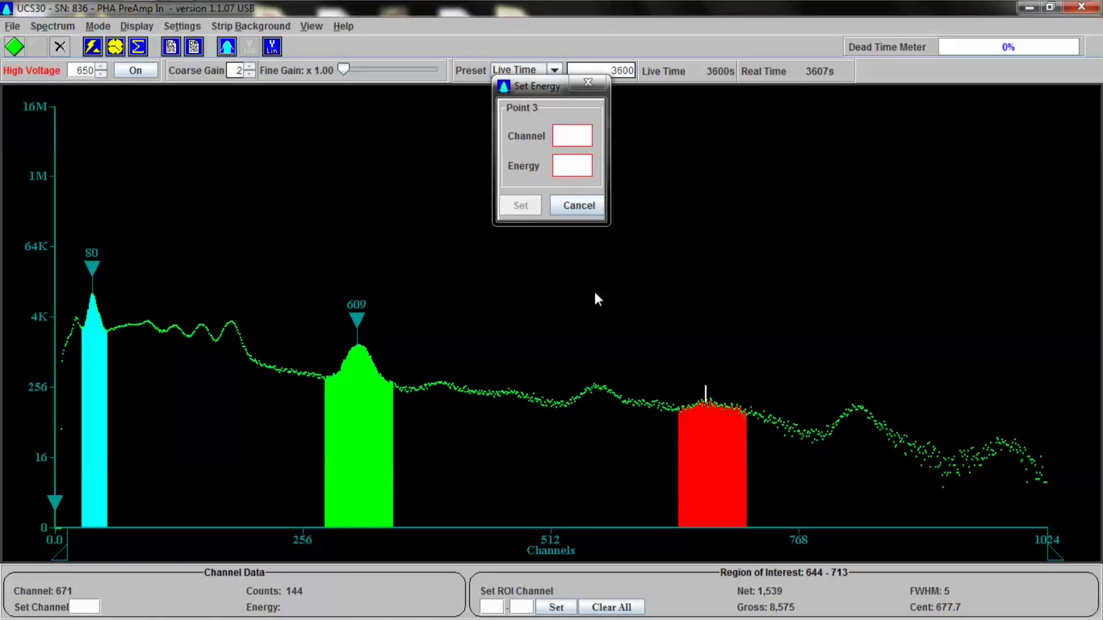
- Enter channel 677 at 1461 keV to apply the calibration, then check keV readings across the spectrum
{"action": "left_click", "coordinate": [570, 139]}
{"action": "type", "text": "677"}
{"action": "key", "text": "Tab"}
{"action": "type", "text": "1461"}
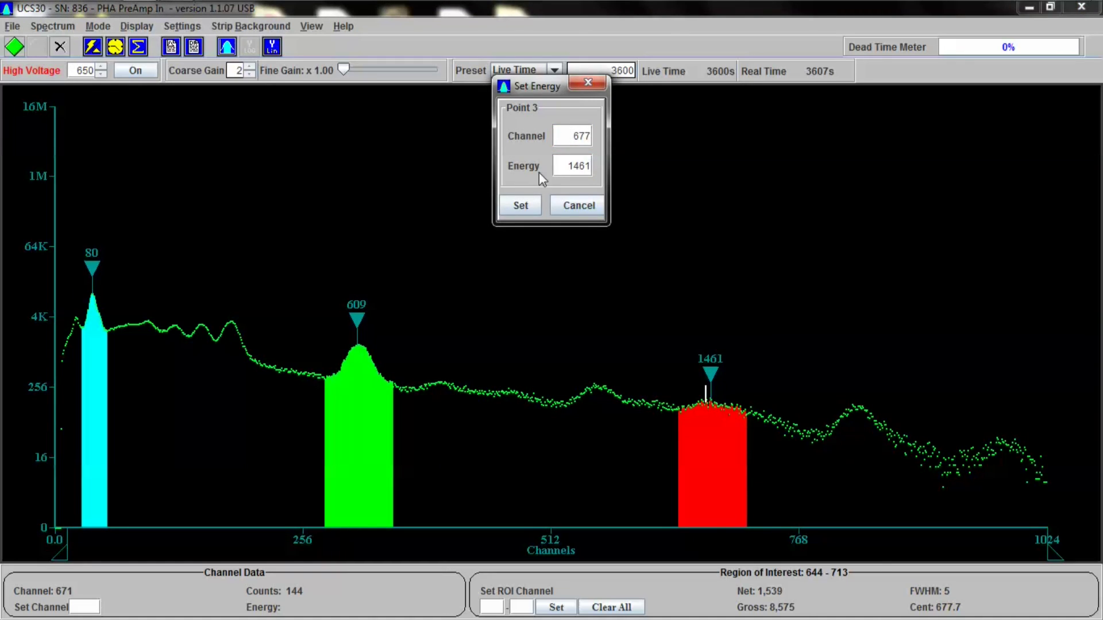
{"action": "left_click", "coordinate": [522, 206]}
{"action": "left_click_drag", "start_coordinate": [234, 322], "coordinate": [150, 318]}
{"action": "left_click", "coordinate": [859, 396]}
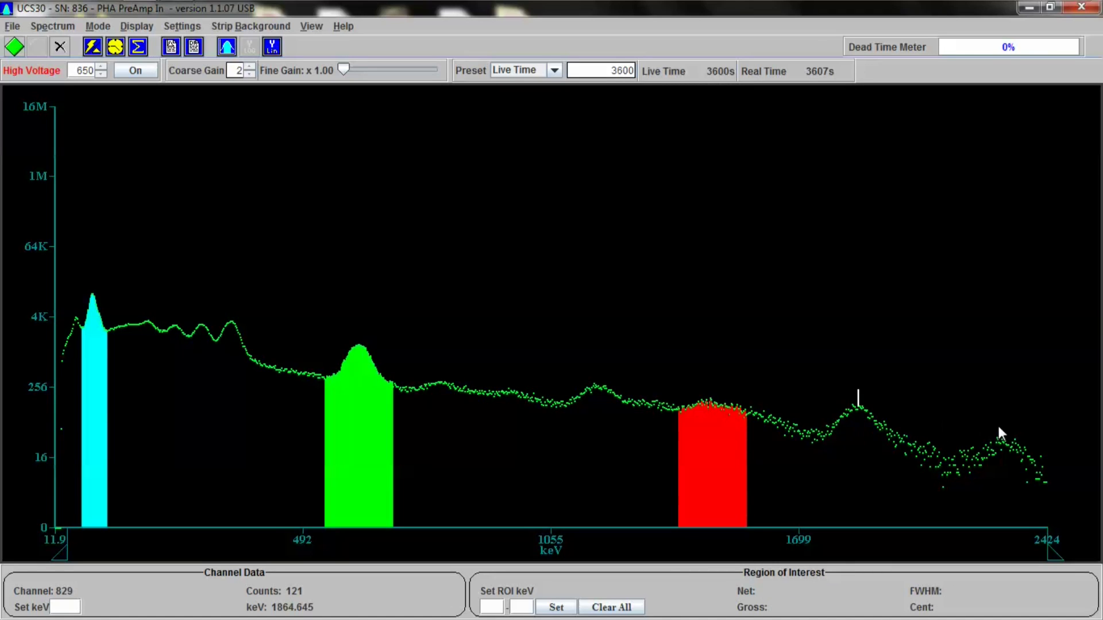